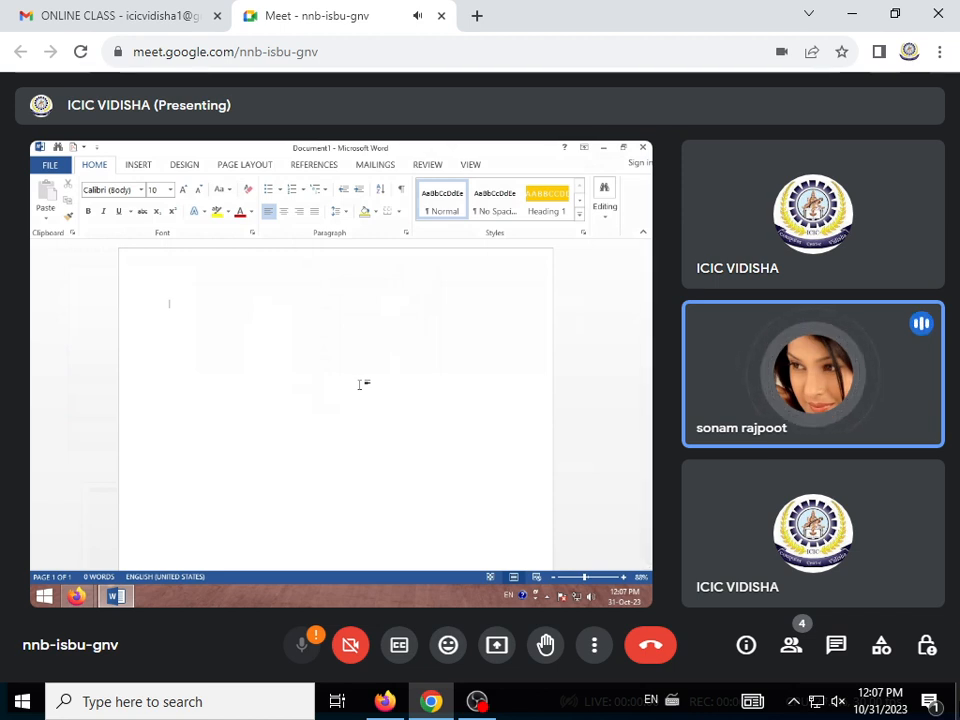
left_click(612, 220)
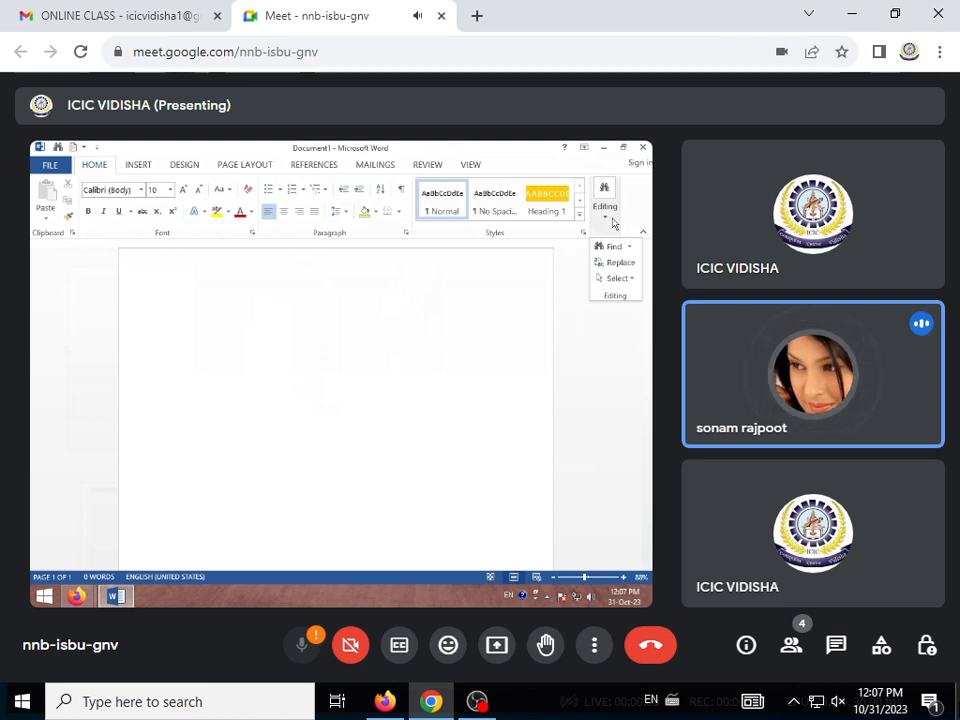
left_click(458, 367)
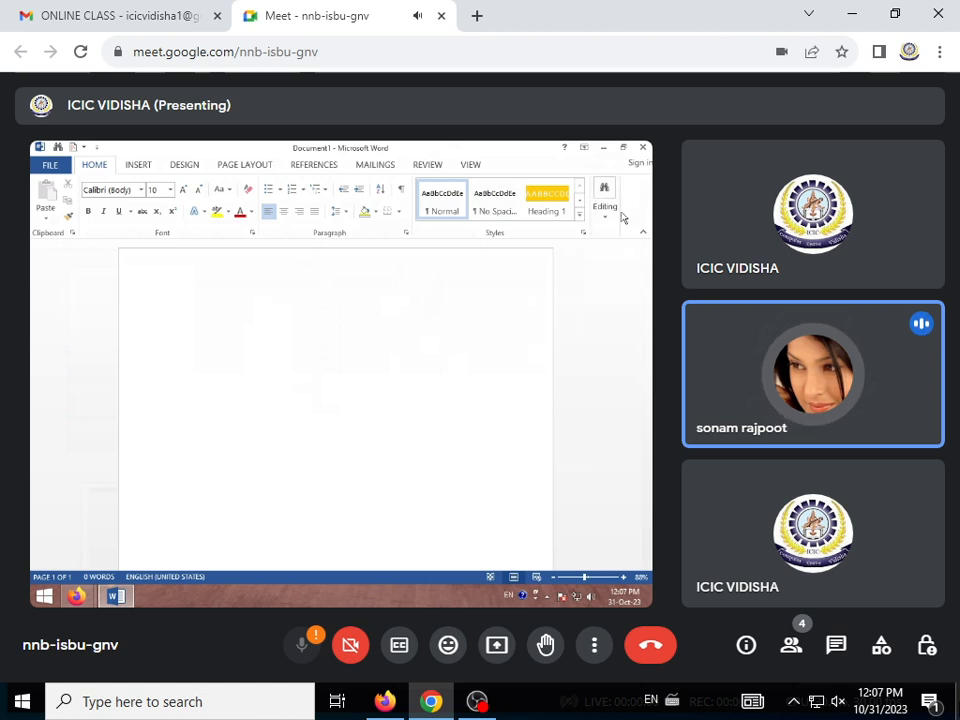
left_click(605, 205)
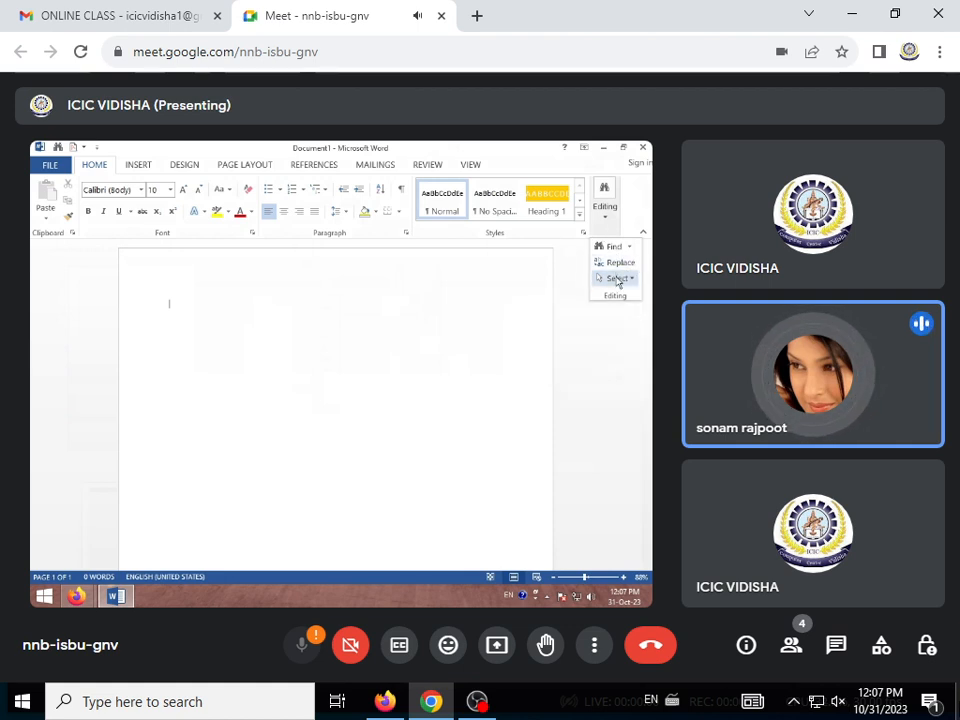
left_click(206, 328)
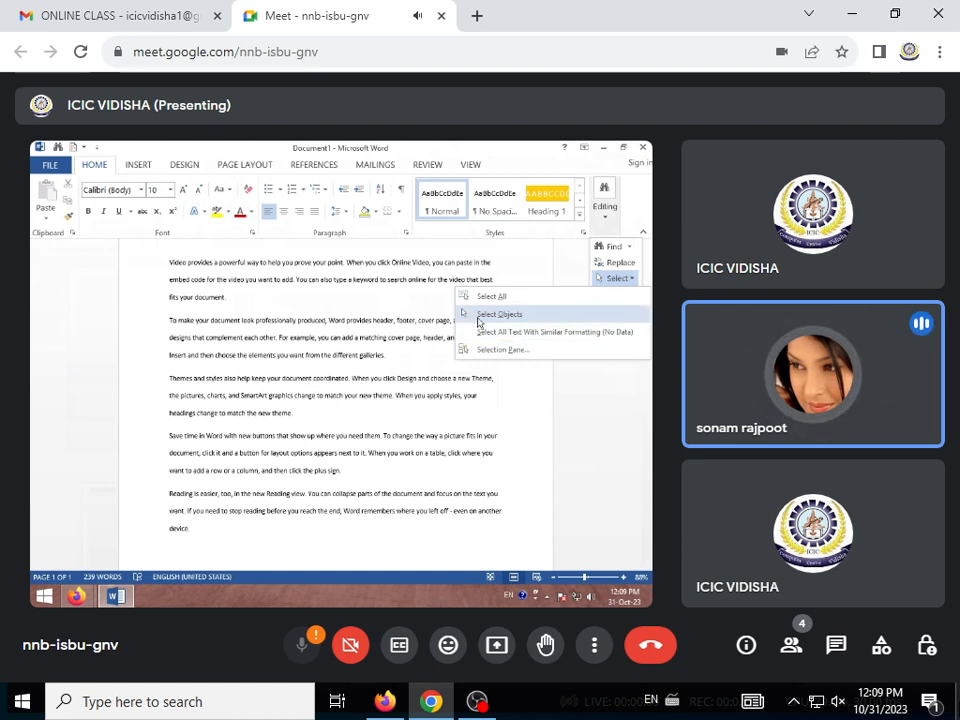
- Activate the Select Objects mode for the document
left_click(486, 317)
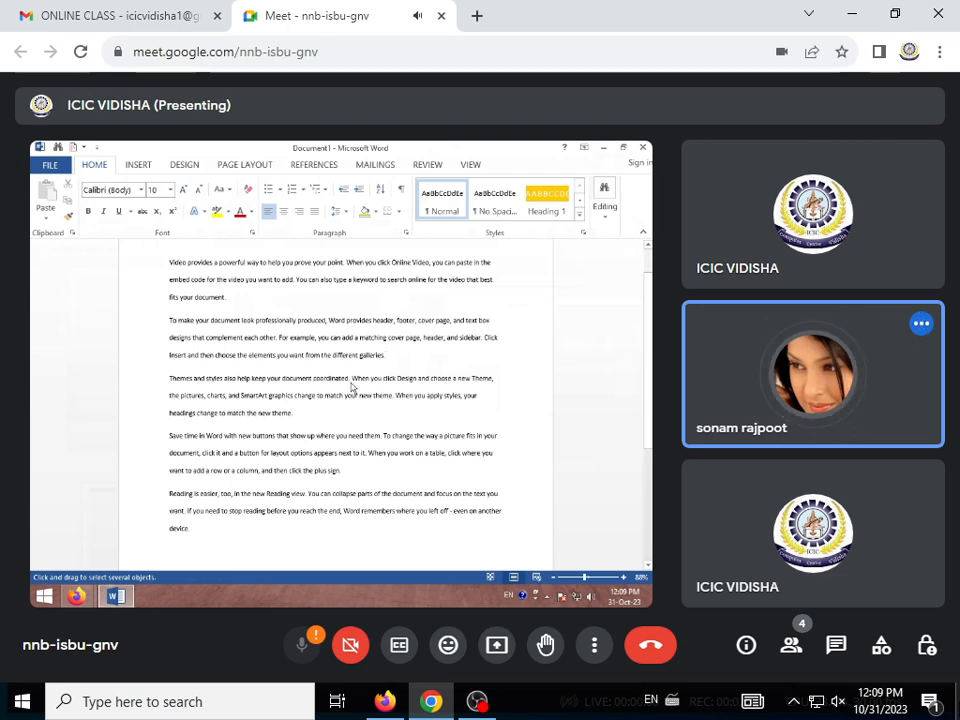
scroll(351, 388, "up", 2)
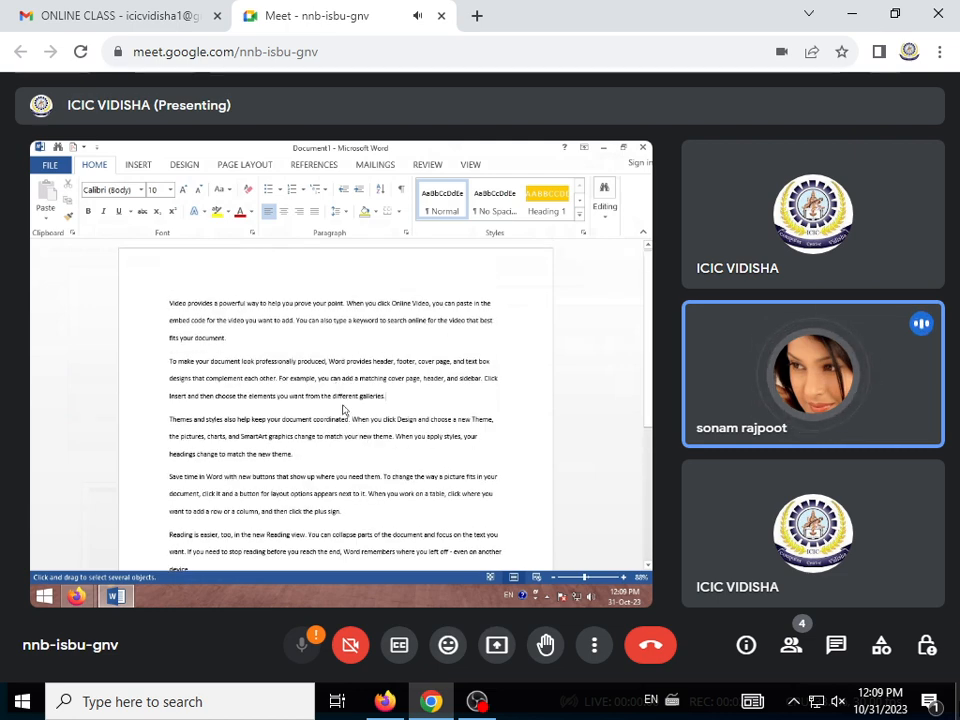
left_click(604, 200)
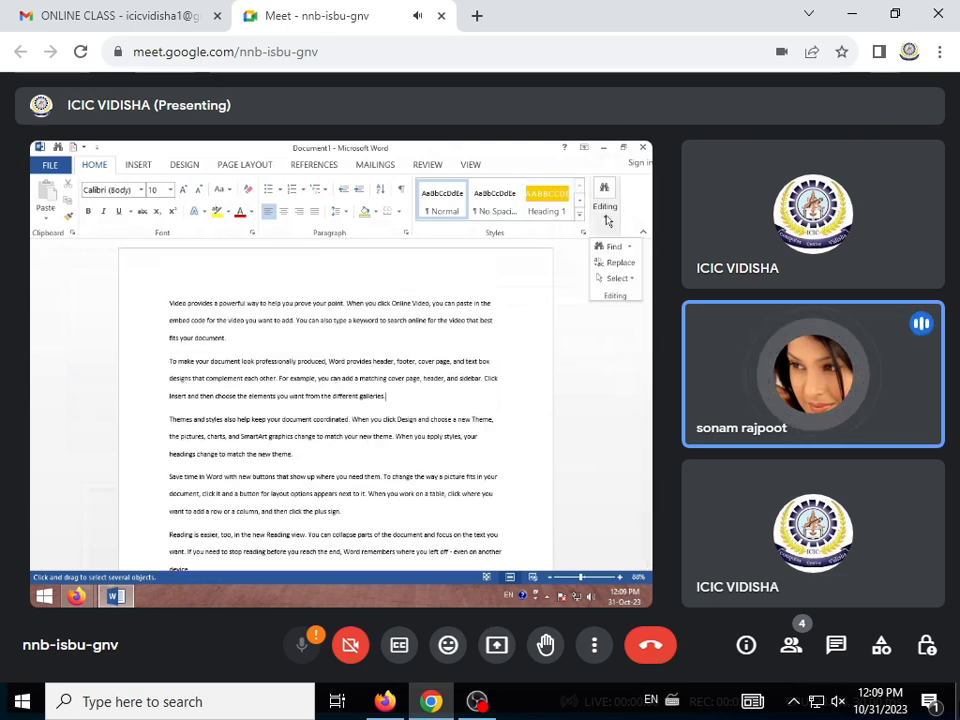
left_click(617, 280)
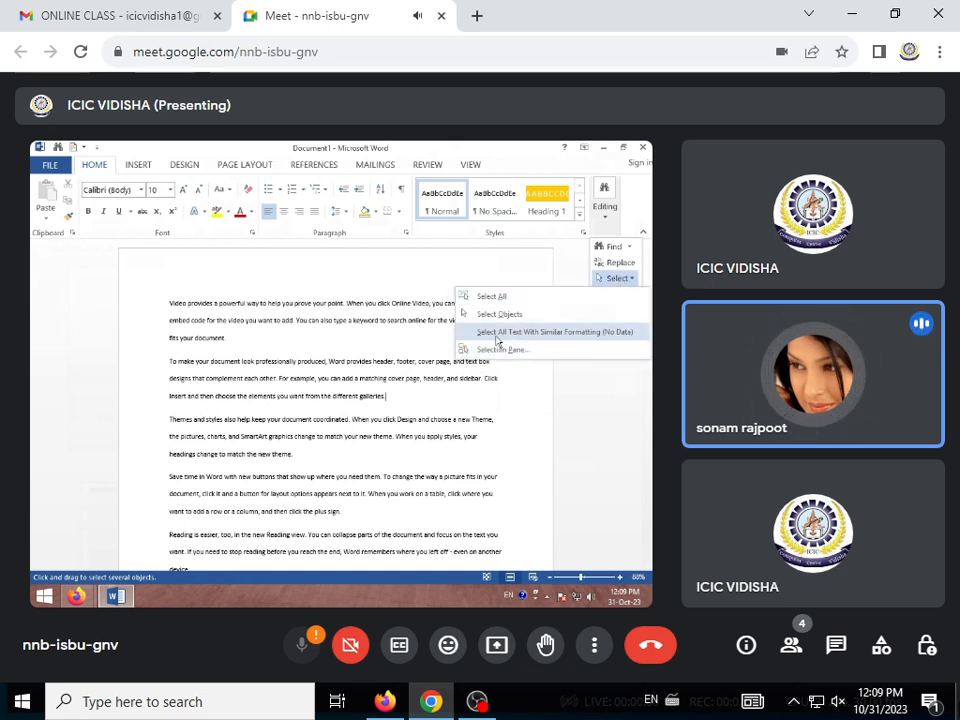
left_click(363, 378)
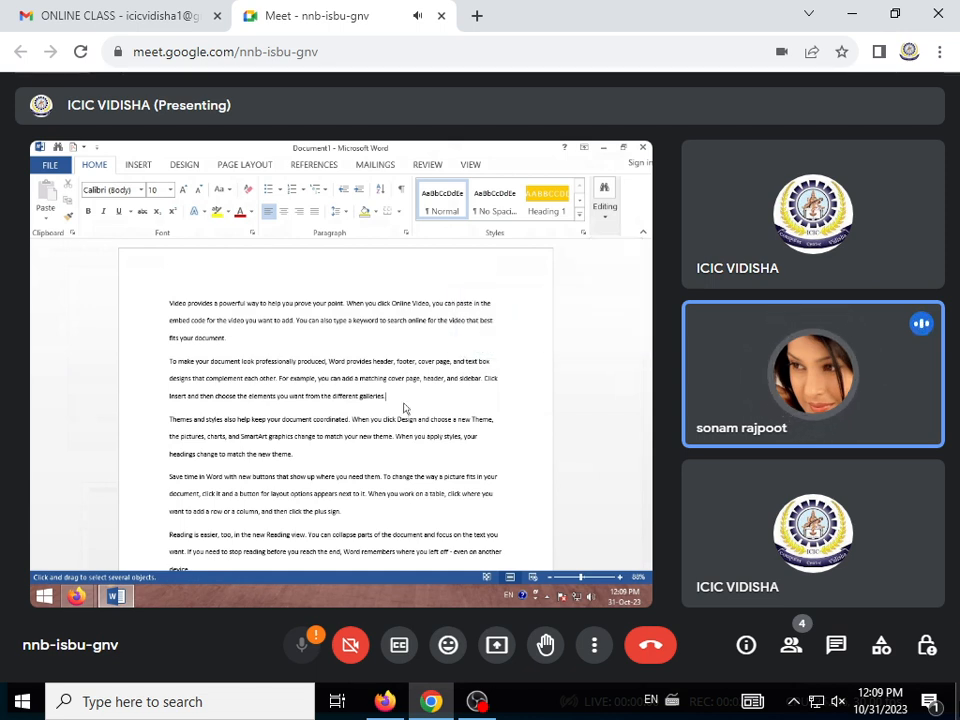
- Select all the text in the document with Select All, and clear the selection again
left_click(604, 200)
left_click(636, 280)
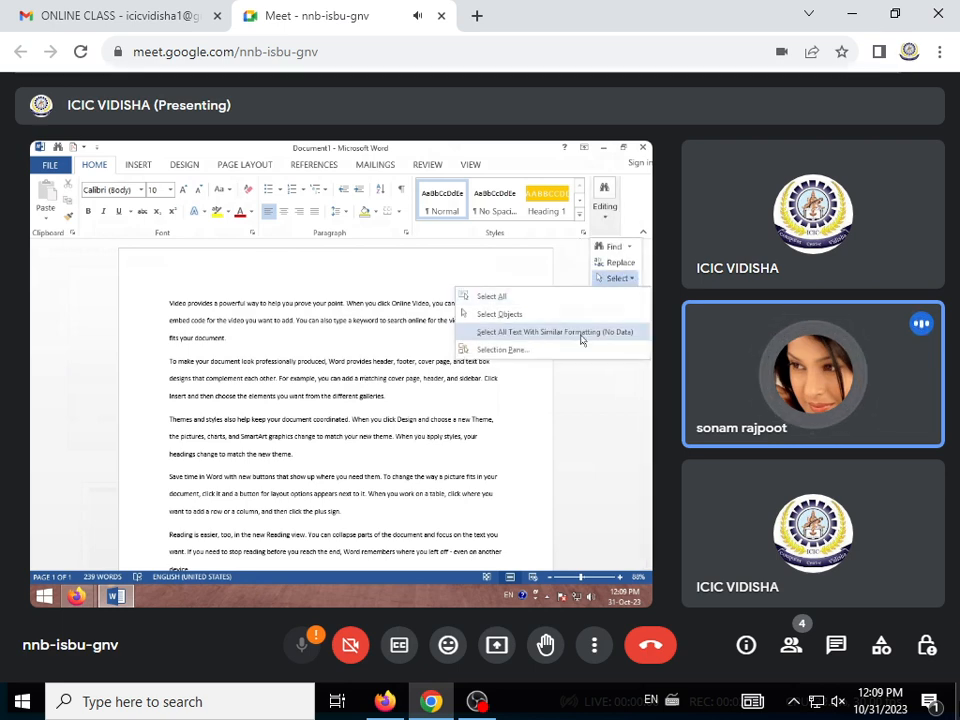
left_click(560, 272)
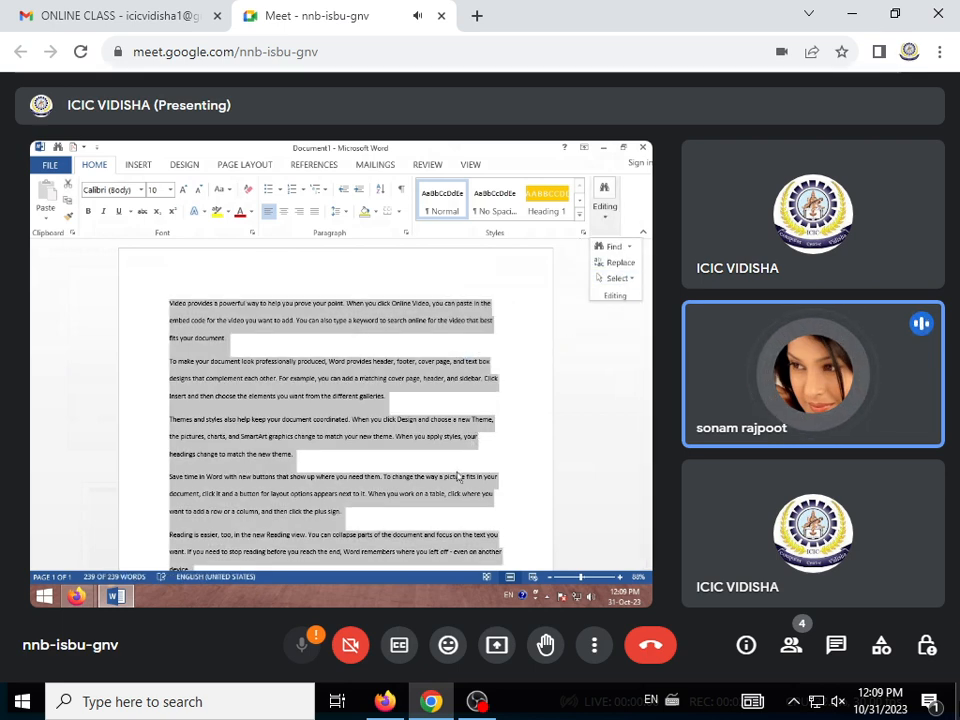
left_click(265, 427)
left_click(238, 382)
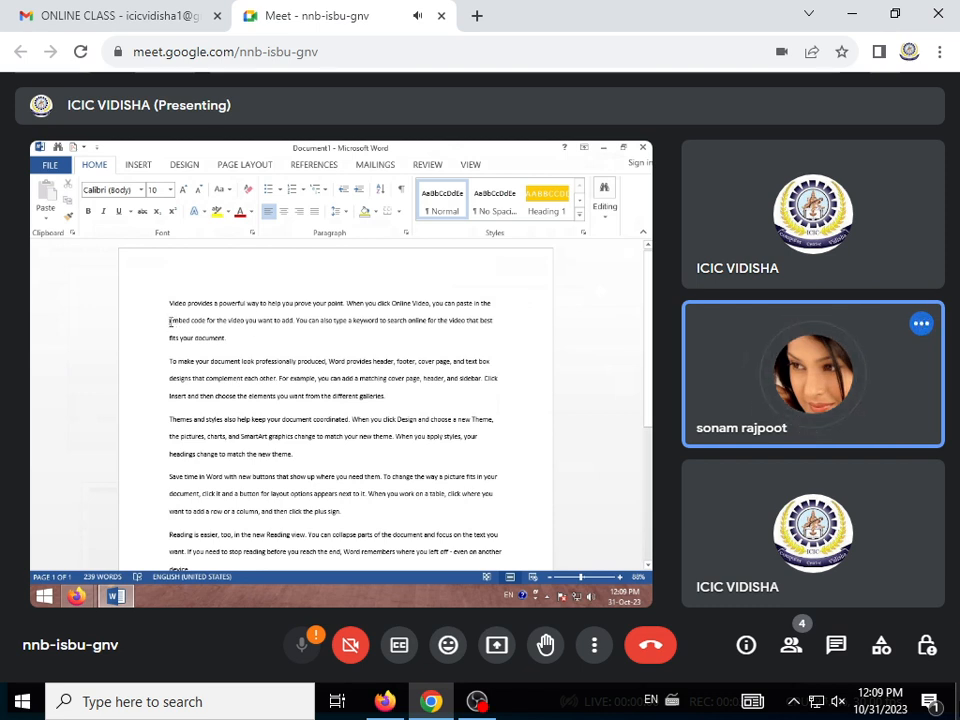
- Apply the Intense Quote style to the whole first paragraph, beginning "Video provides a powerful way"
left_click_drag(169, 320, 205, 320)
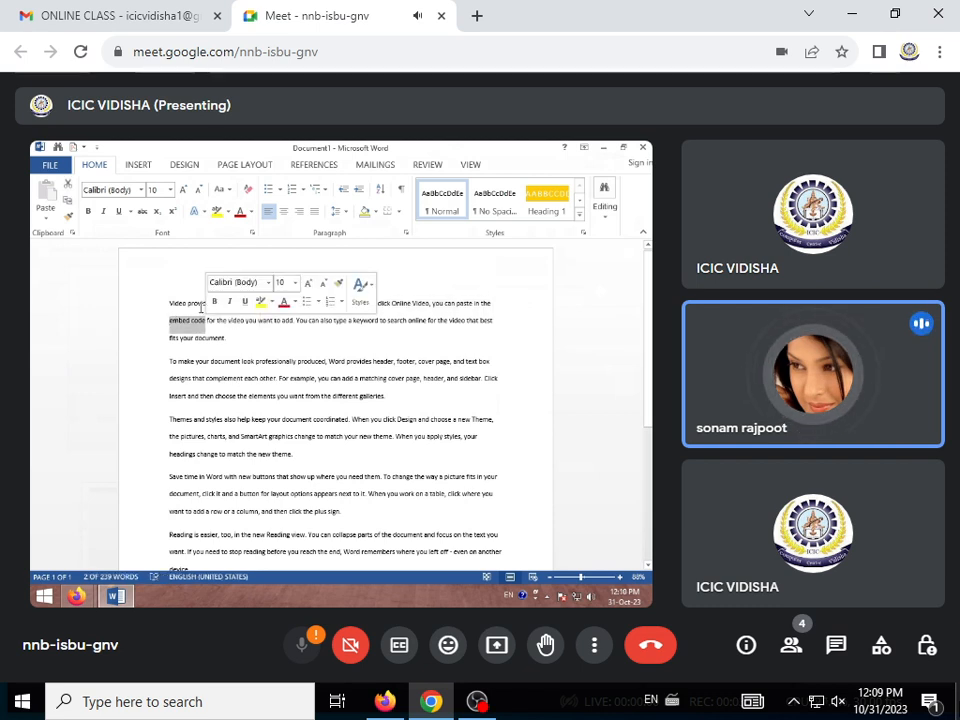
triple_click(199, 305)
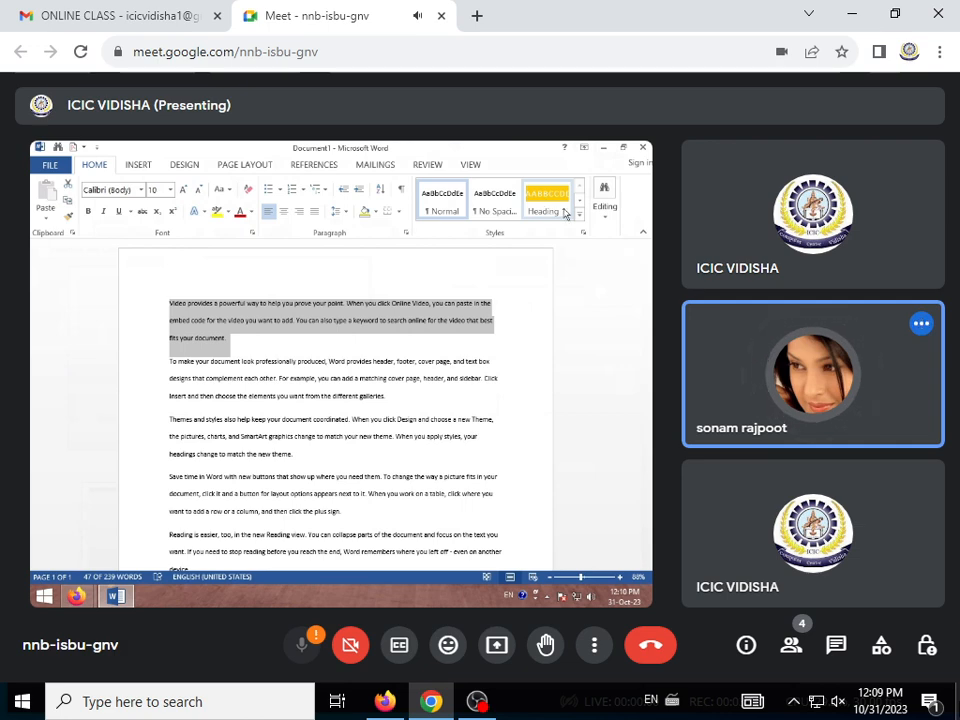
left_click(579, 214)
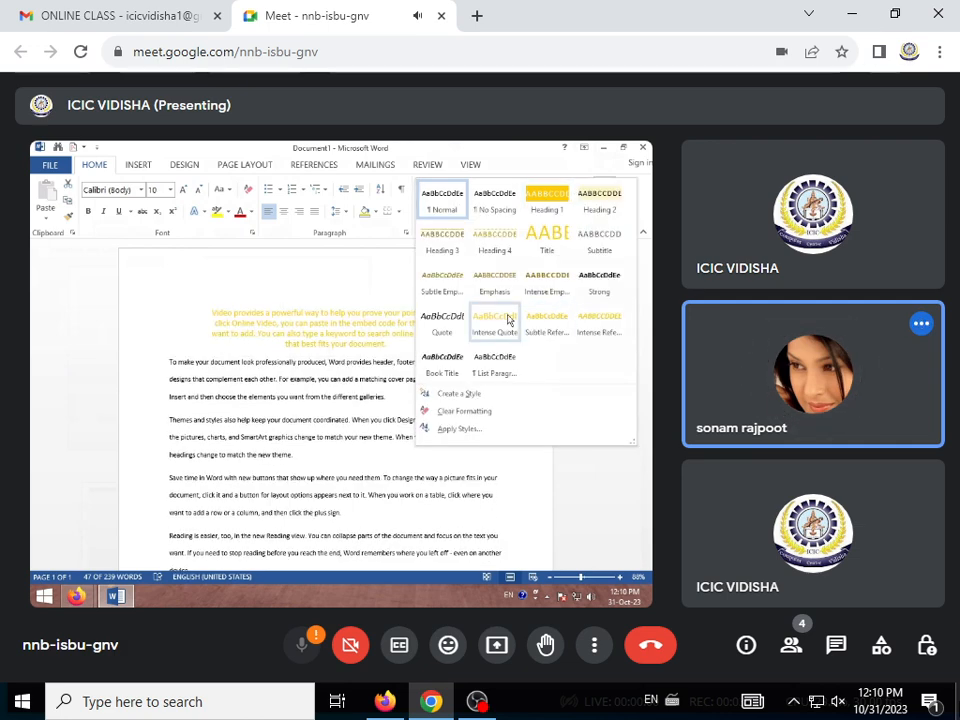
left_click(506, 318)
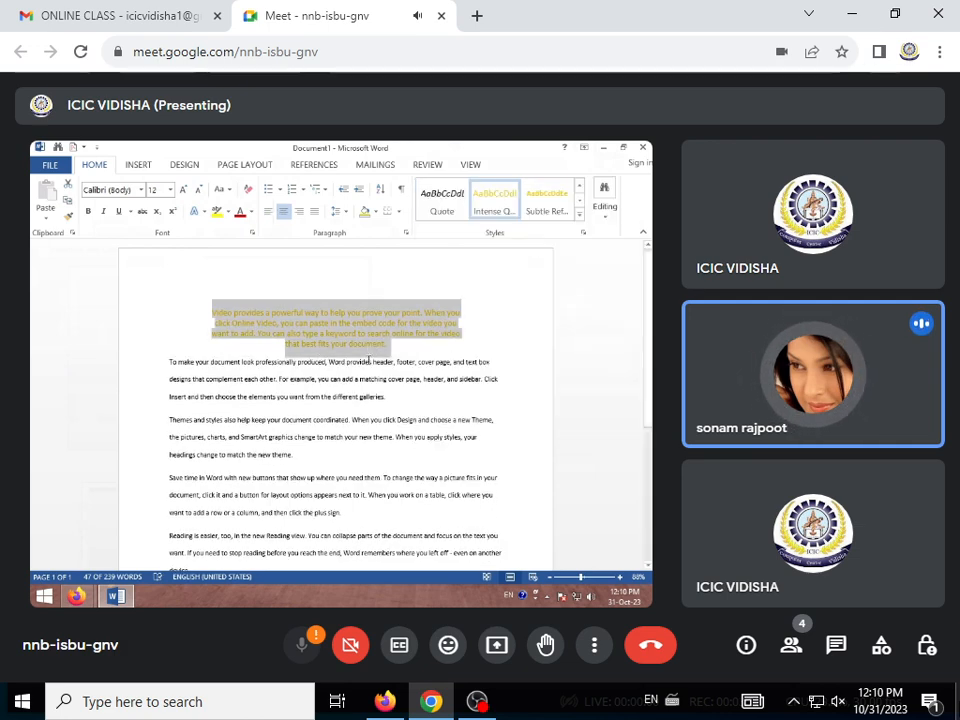
- Apply the Intense Quote style to the paragraphs beginning "Themes and styles" and "Save time in Word"
scroll(369, 362, "down", 3)
left_click(254, 423)
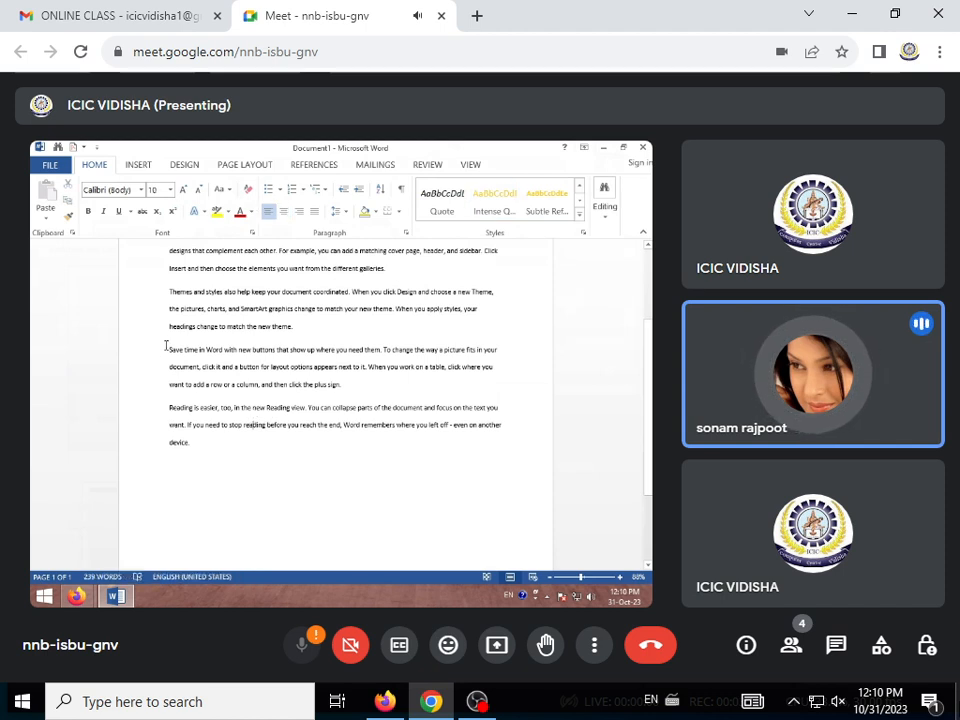
left_click_drag(166, 346, 342, 385)
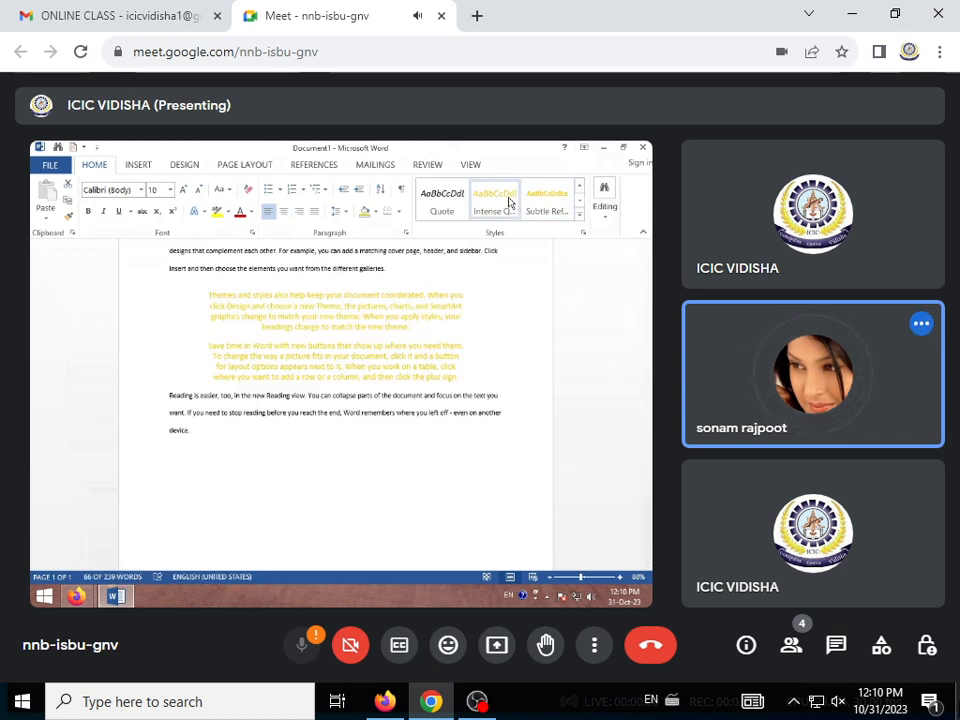
left_click(509, 203)
scroll(390, 420, "up", 3)
left_click(377, 437)
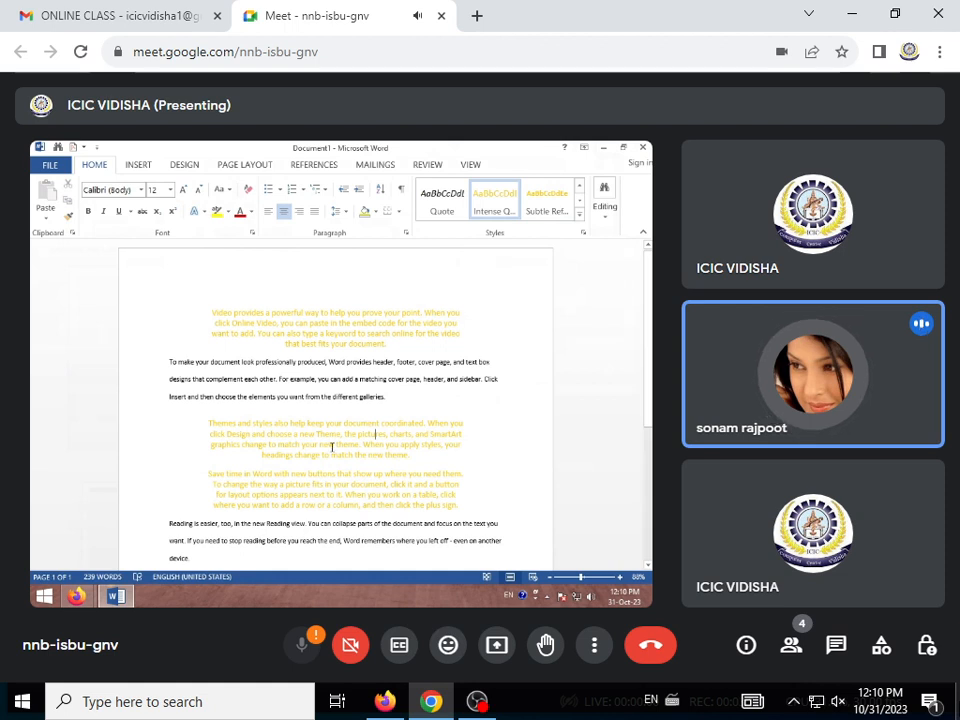
- Place the cursor in the paragraph beginning "To make your document" and open the Select options
left_click(190, 364)
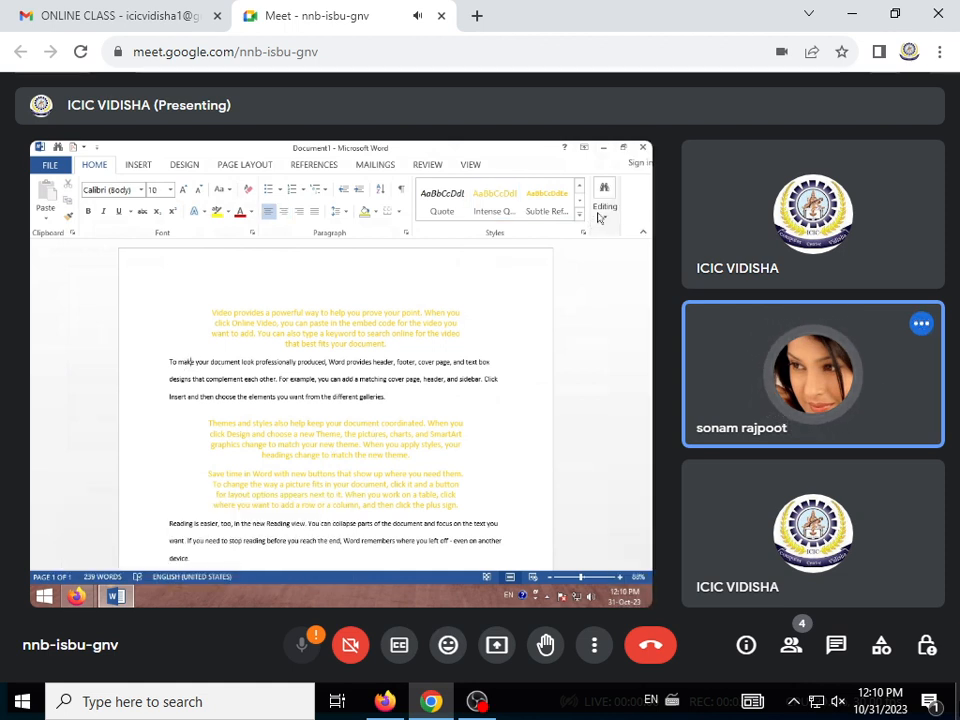
left_click(603, 209)
left_click(616, 278)
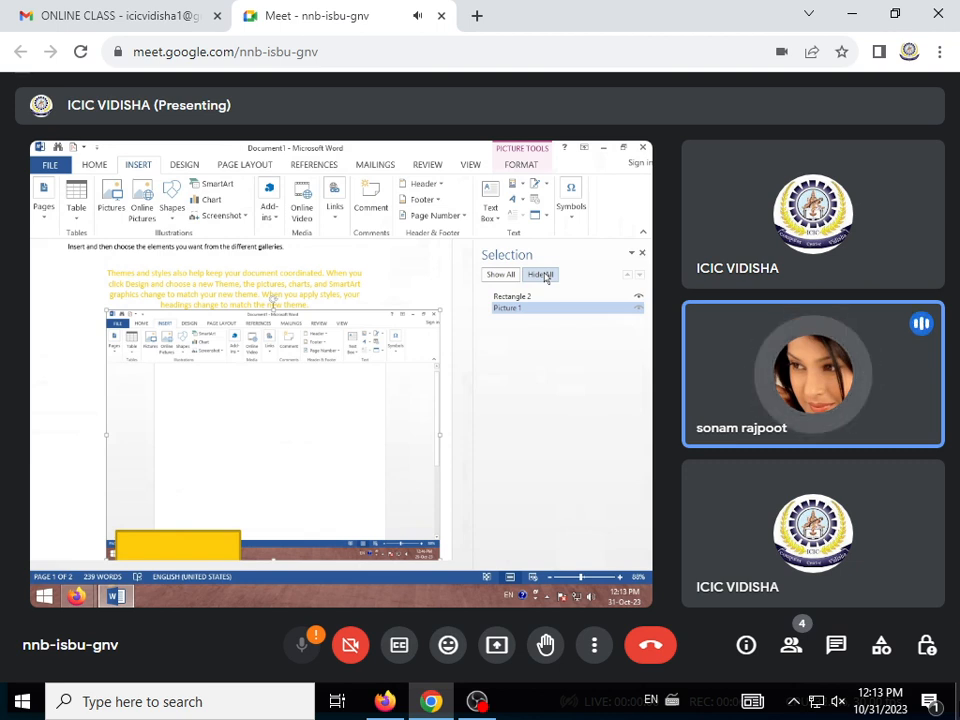
- Hide the rectangle using Hide All for the document's objects, and shrink the screenshot picture below the "Themes and styles" paragraph
left_click(542, 275)
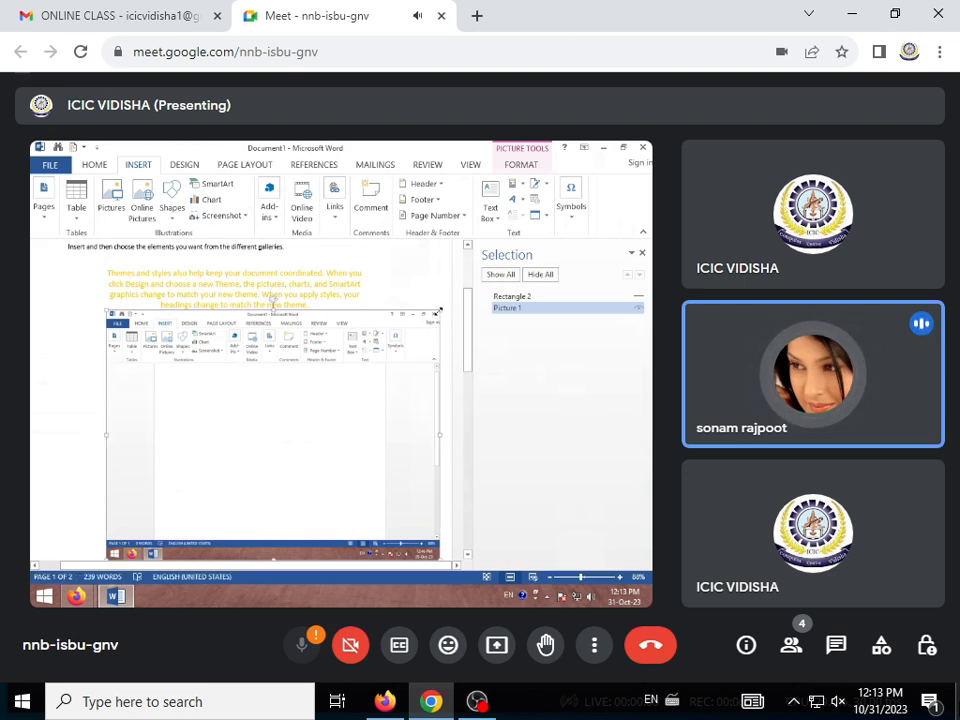
left_click_drag(438, 311, 311, 379)
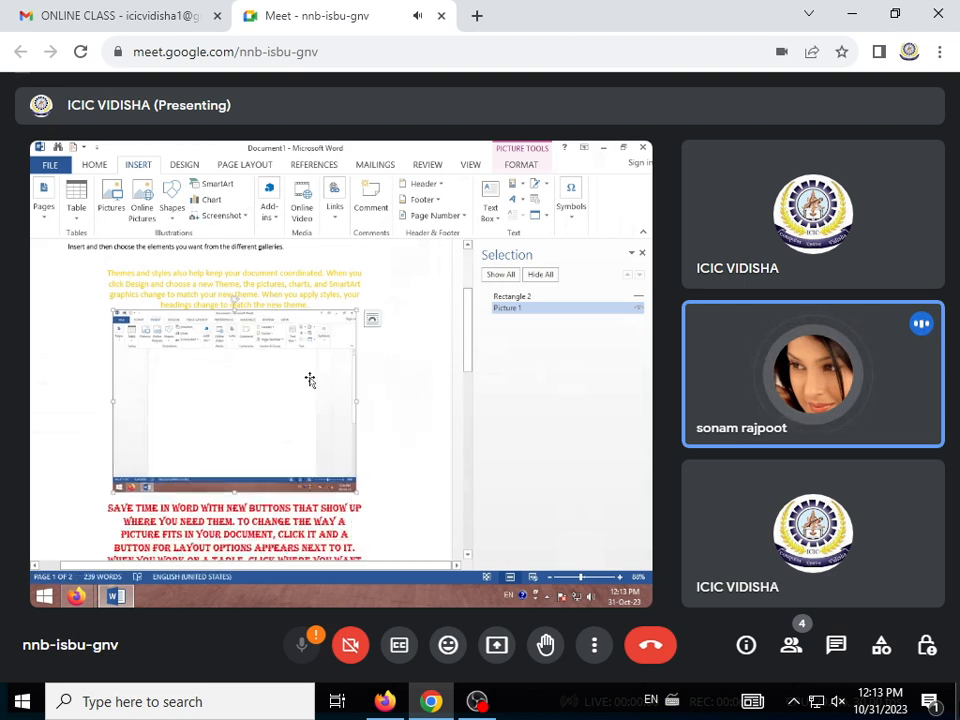
- Set the picture's text wrapping to In Front of Text and move it slightly up over the yellow paragraph
left_click(371, 319)
left_click(462, 427)
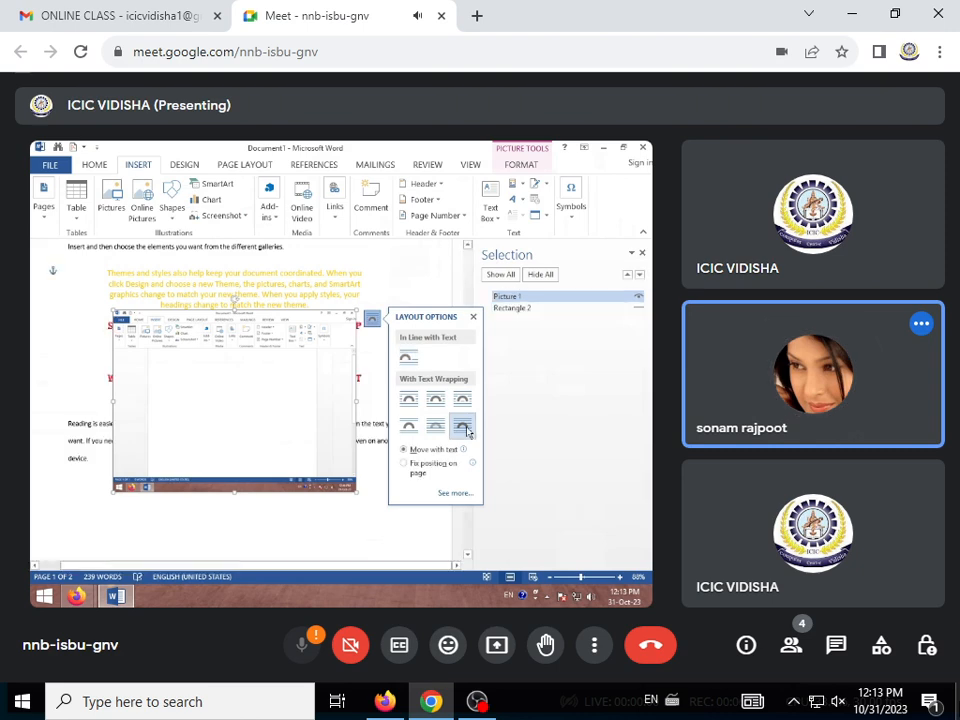
left_click_drag(242, 399, 249, 357)
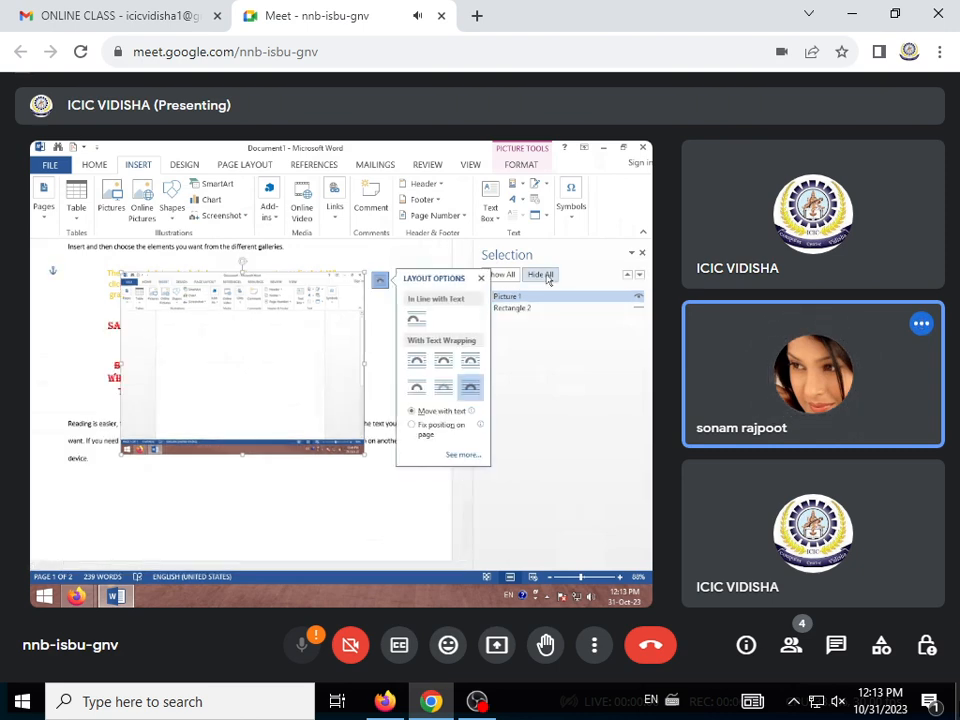
- Hide all the objects, including the picture, and check the document text without them
left_click(542, 275)
scroll(185, 385, "up", 5)
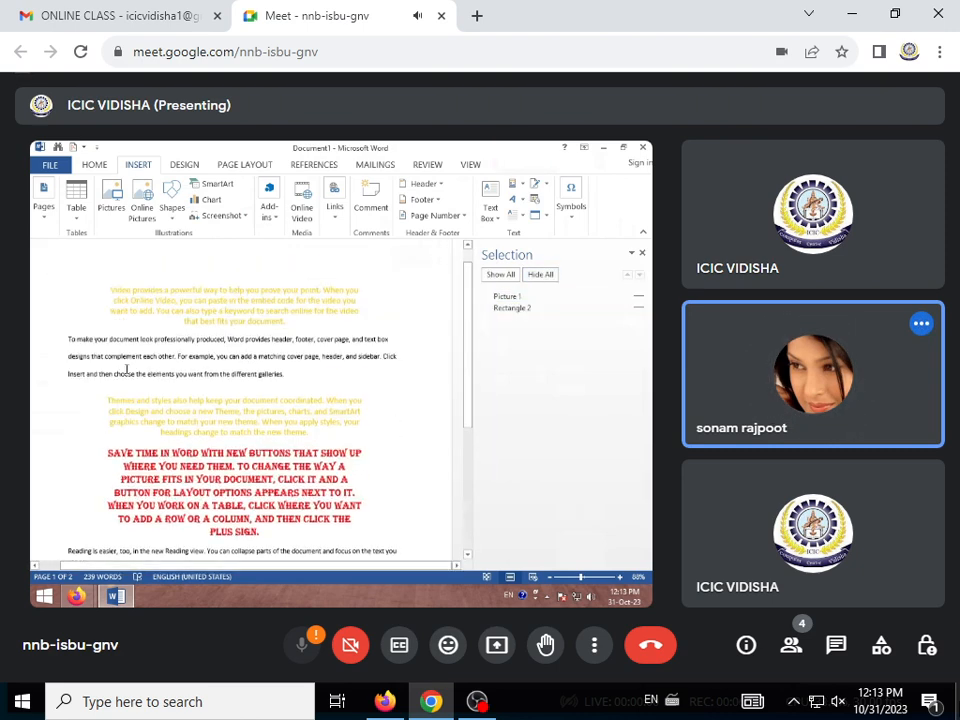
scroll(178, 390, "down", 6)
scroll(178, 390, "down", 3)
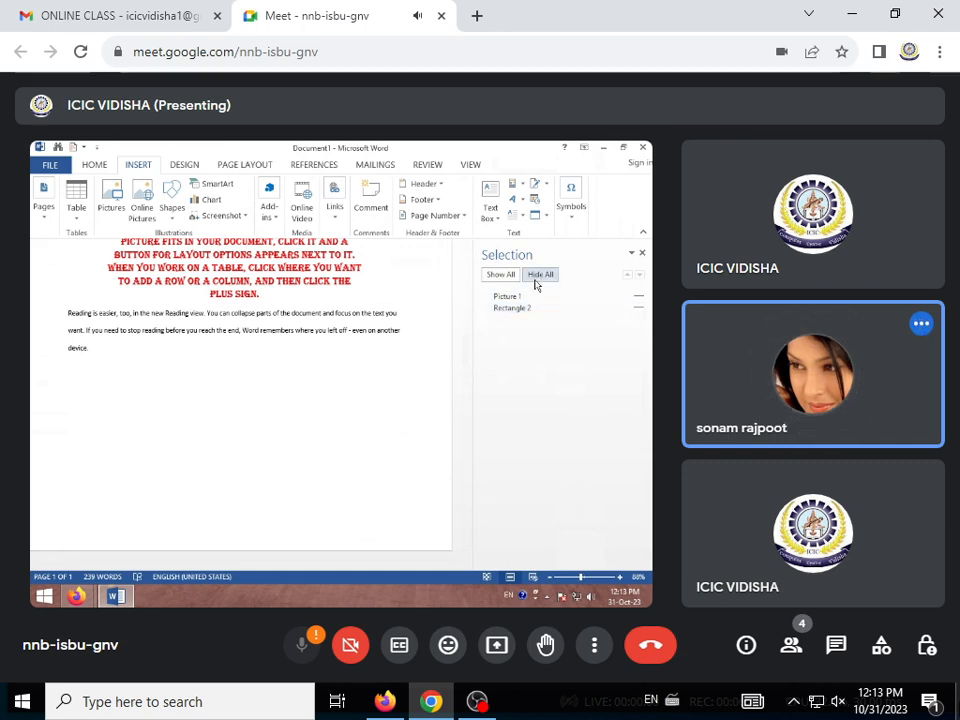
scroll(135, 424, "up", 5)
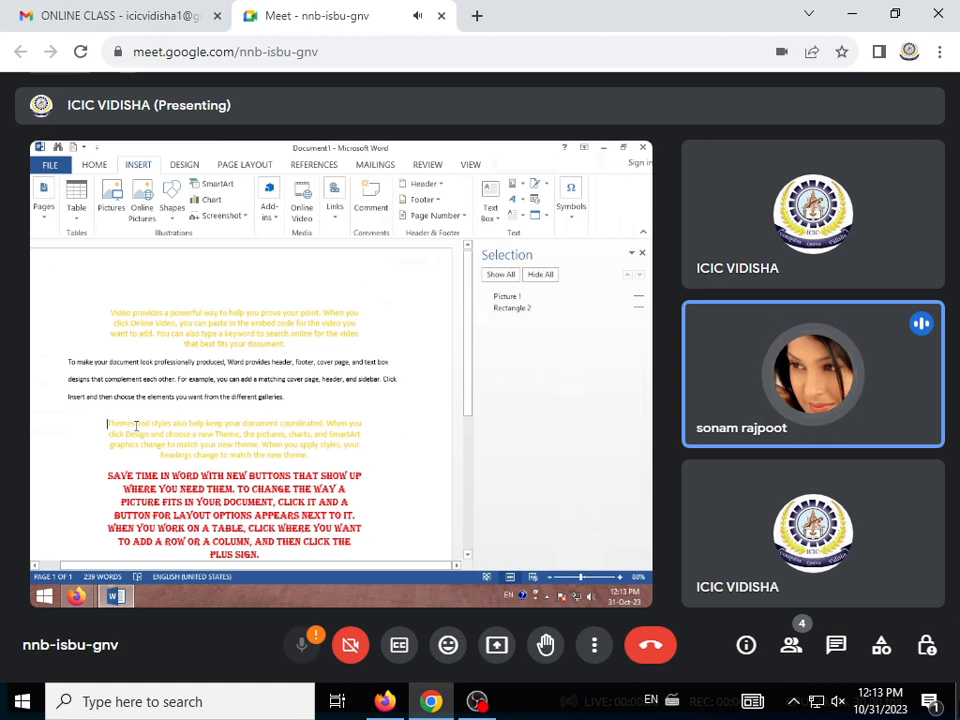
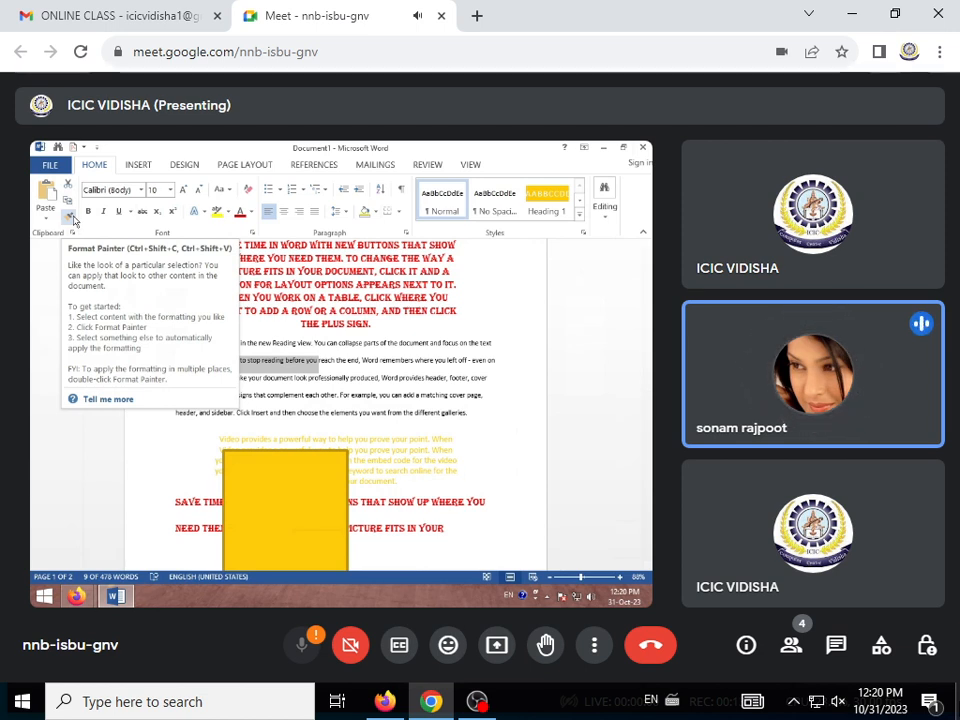
- Select the text from "Picture fits in your document" to "layout options" in the red paragraph
left_click(359, 344)
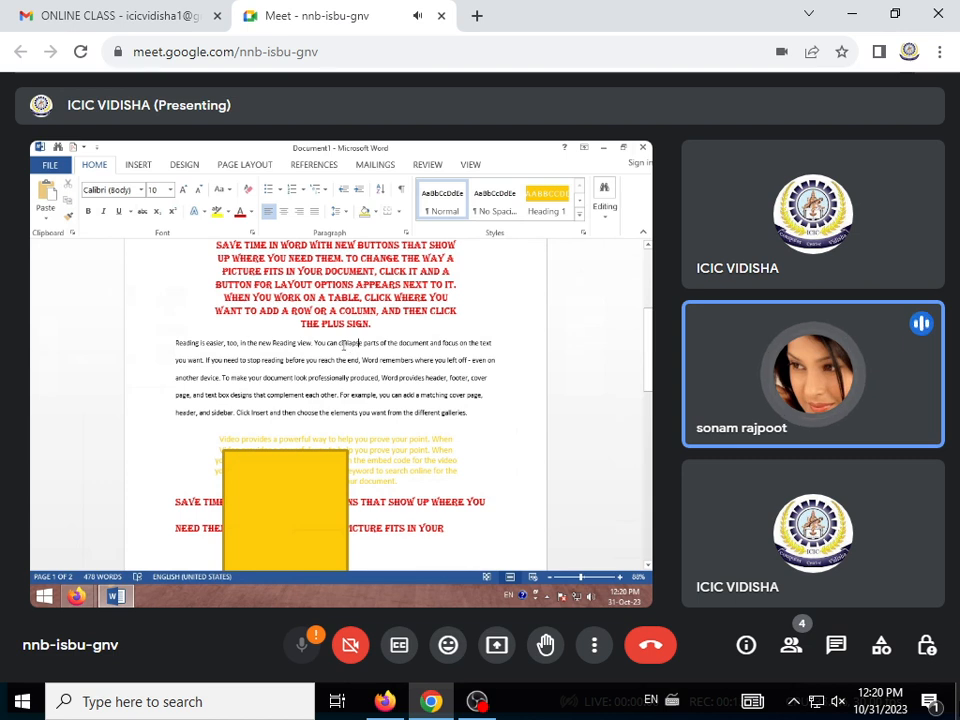
left_click_drag(344, 344, 470, 347)
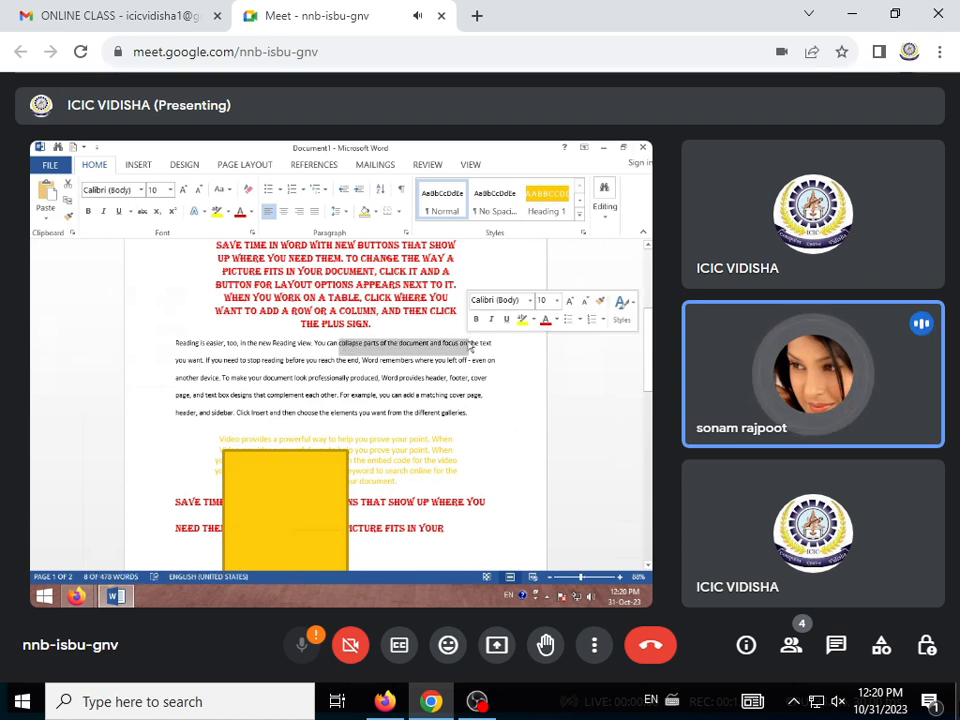
left_click(329, 271)
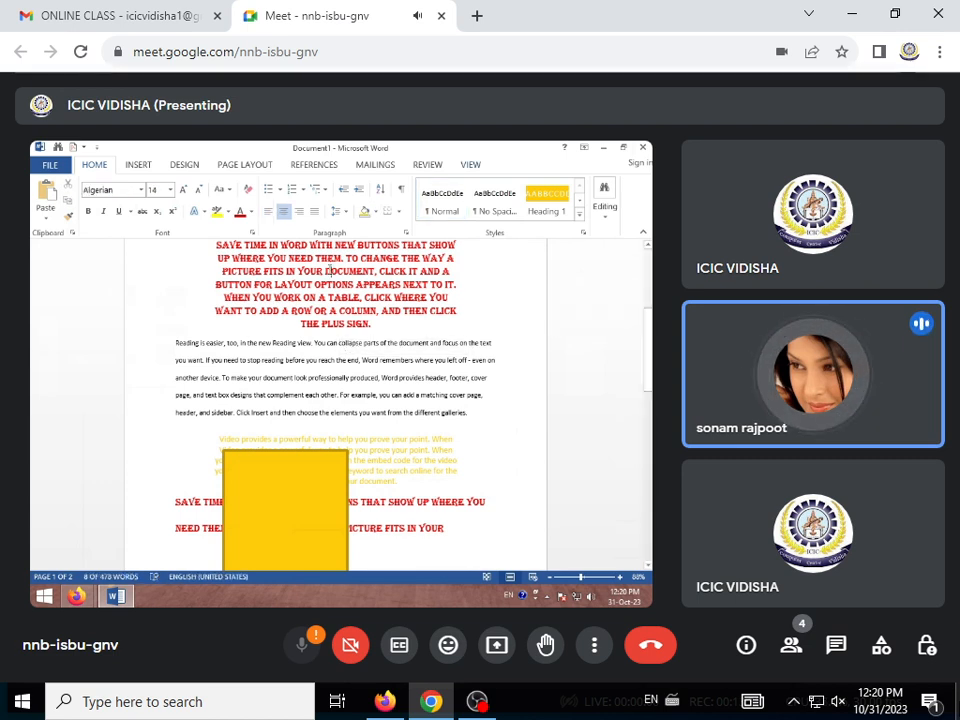
left_click_drag(316, 275, 354, 285)
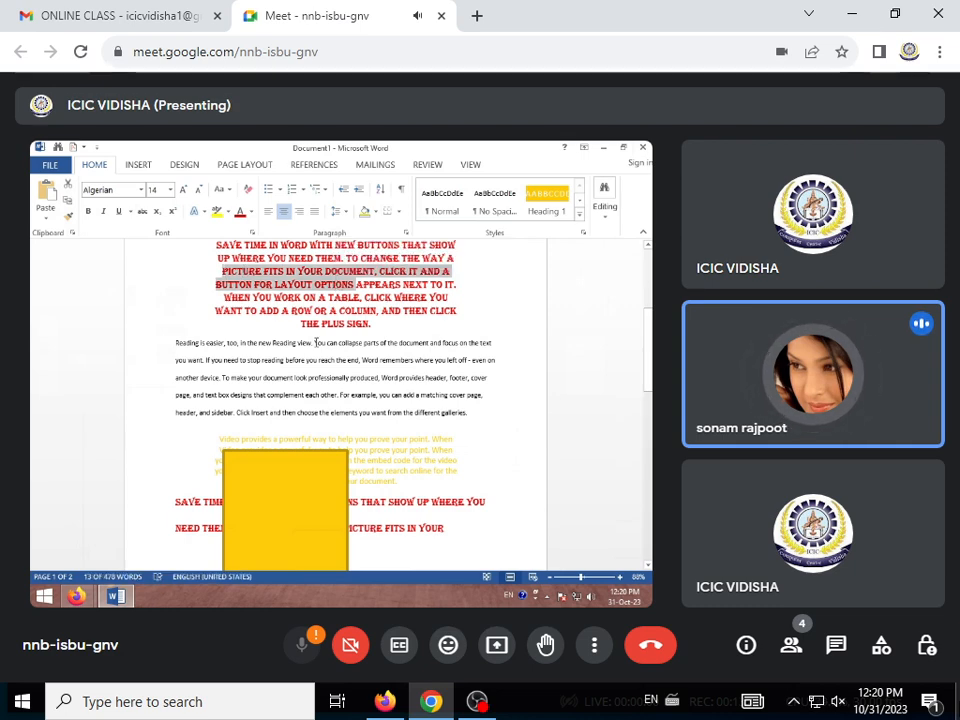